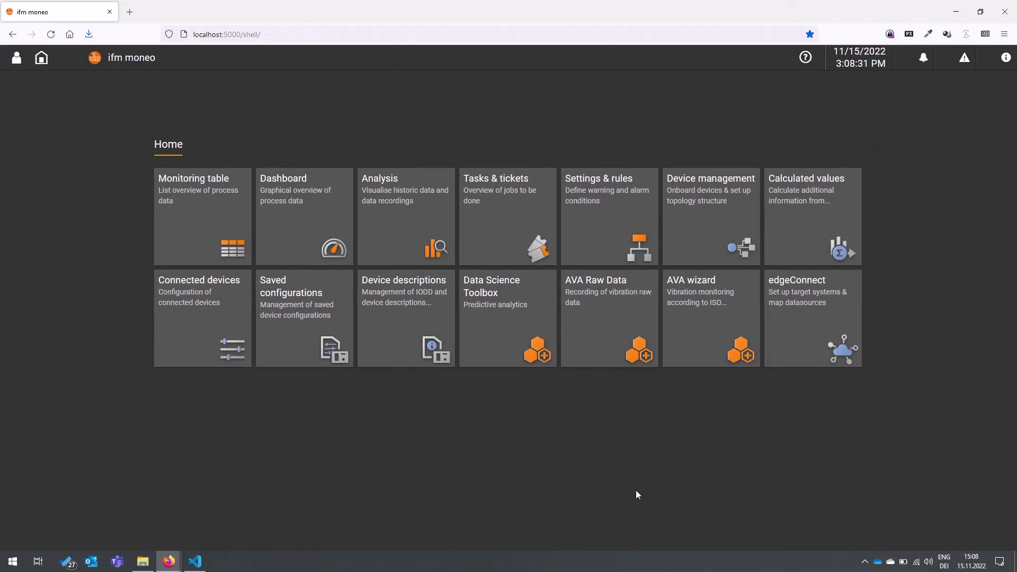
Step: Display the AWS IoT Core connector overview on the moneo dashboard
click(324, 209)
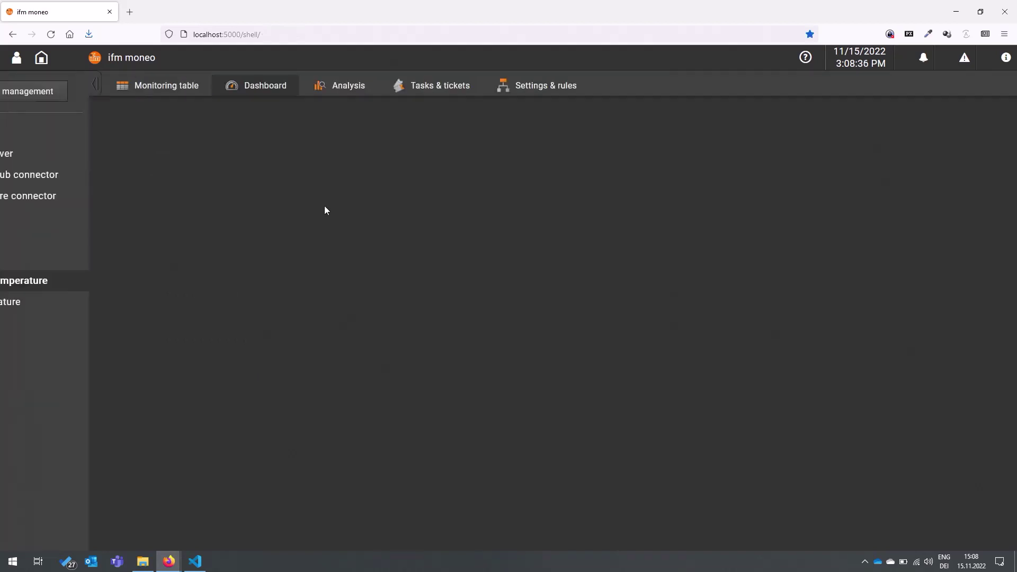
click(96, 200)
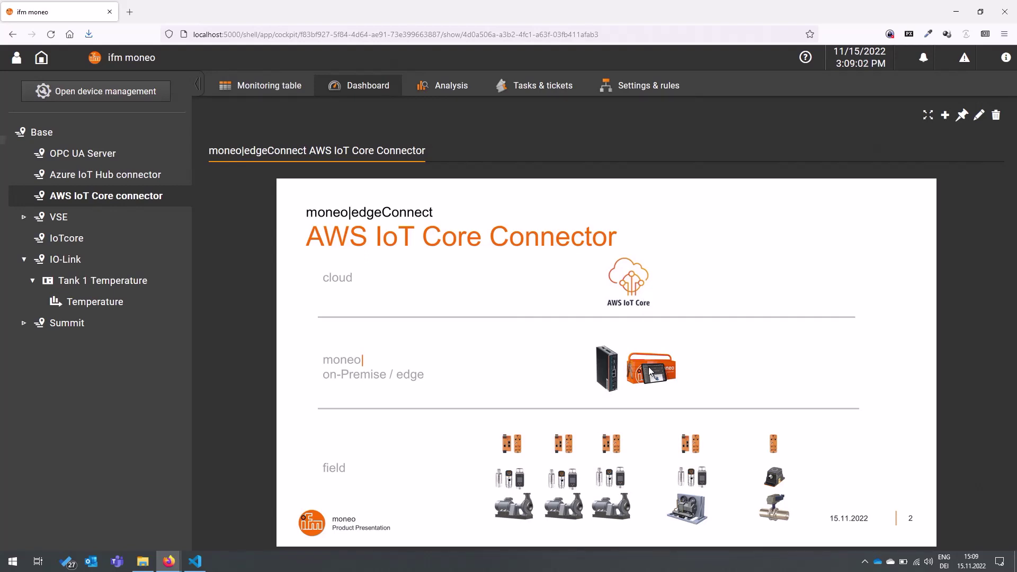
Step: From Home, open edgeConnect at the Base level and list its target systems
click(42, 58)
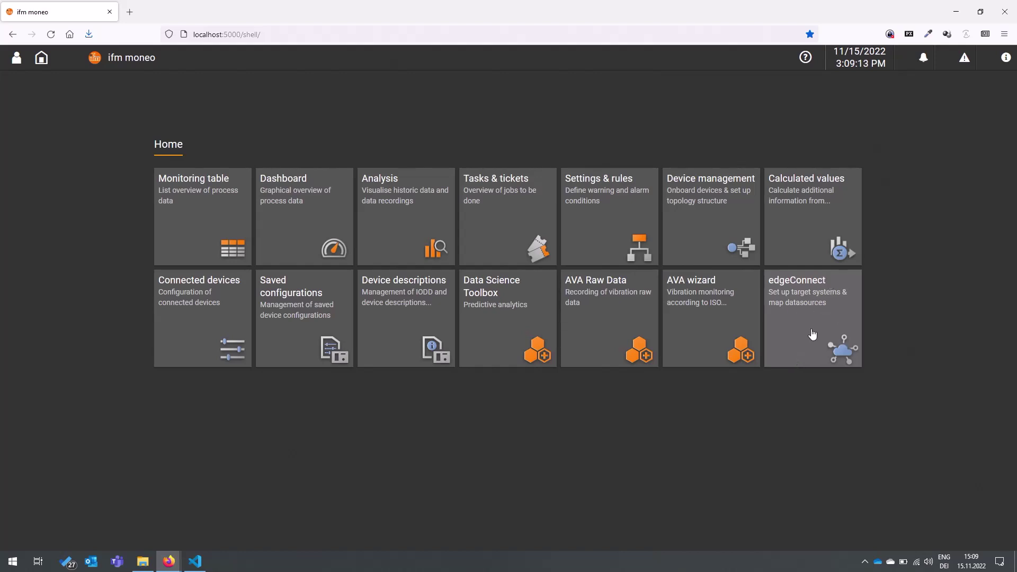
click(812, 334)
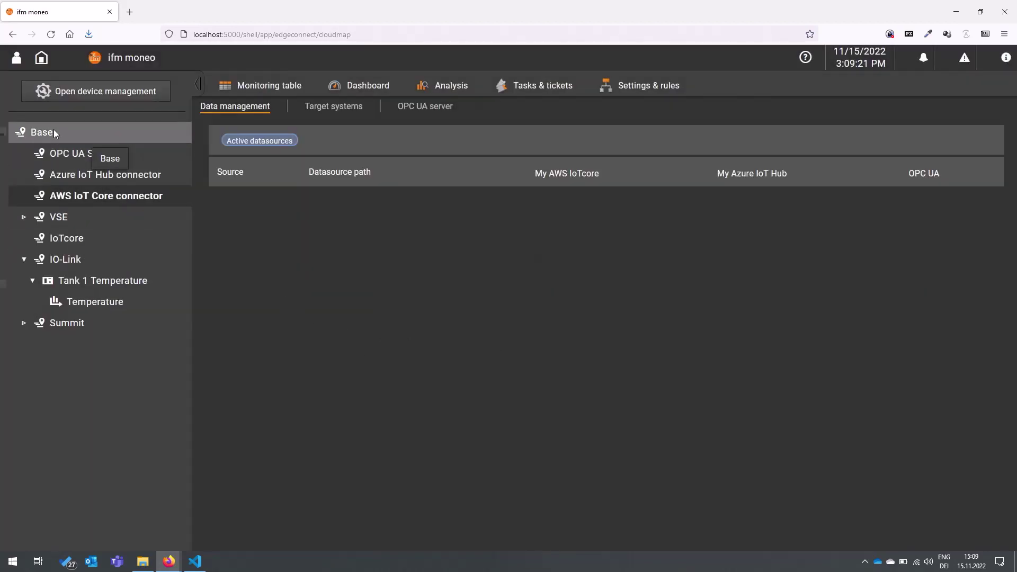
click(54, 130)
click(60, 132)
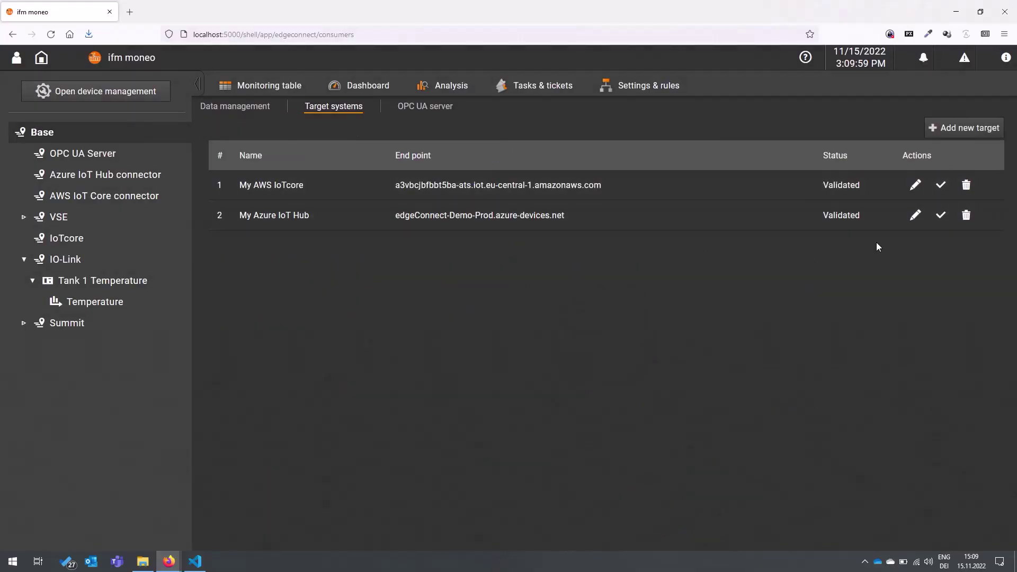
Step: Add a new target system of type AWS IoT Core to get its register form
click(975, 133)
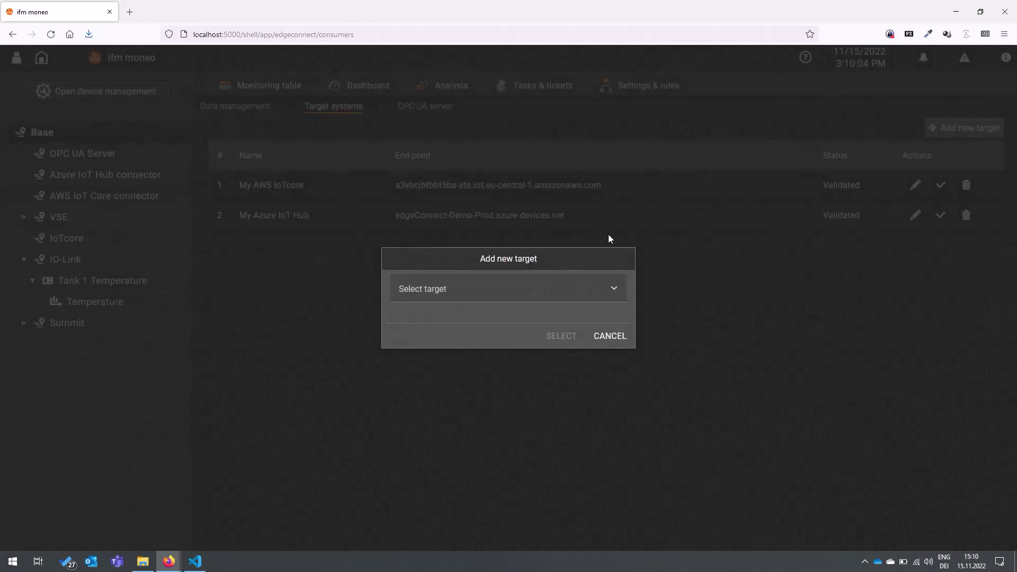
click(613, 288)
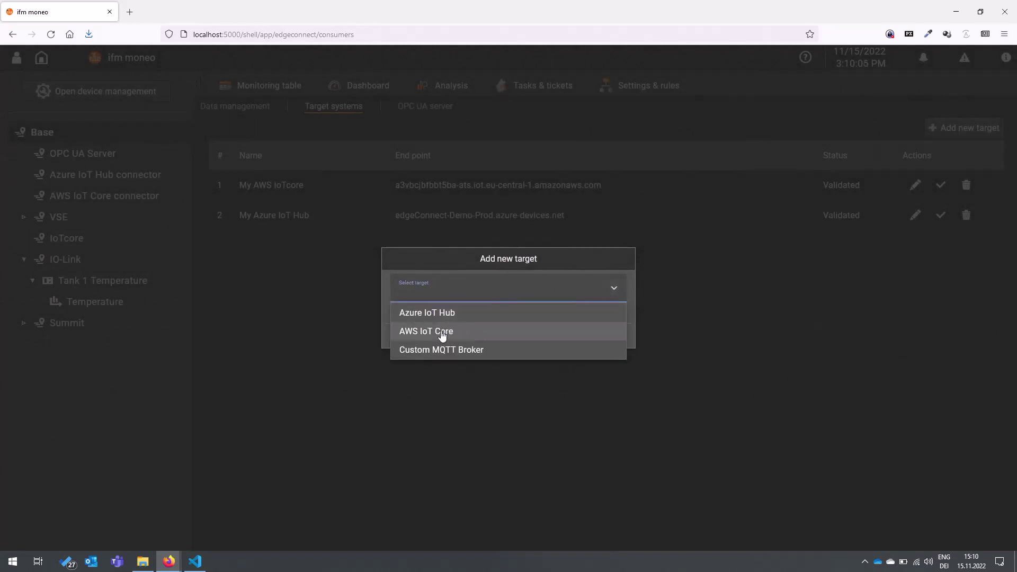
click(441, 333)
click(560, 337)
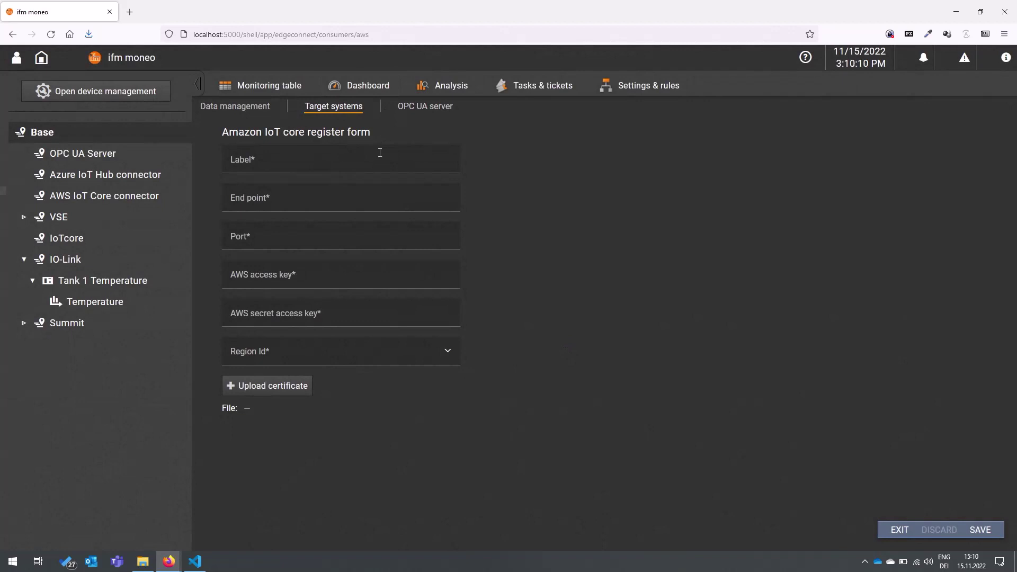
Step: Go through the label, endpoint, port, access key and secret access key fields
click(381, 159)
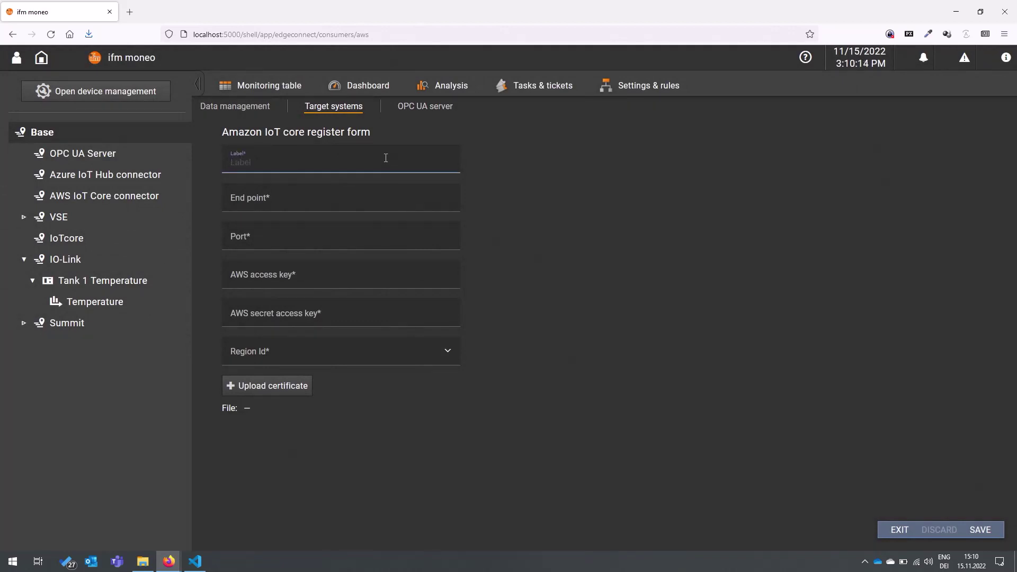
click(365, 201)
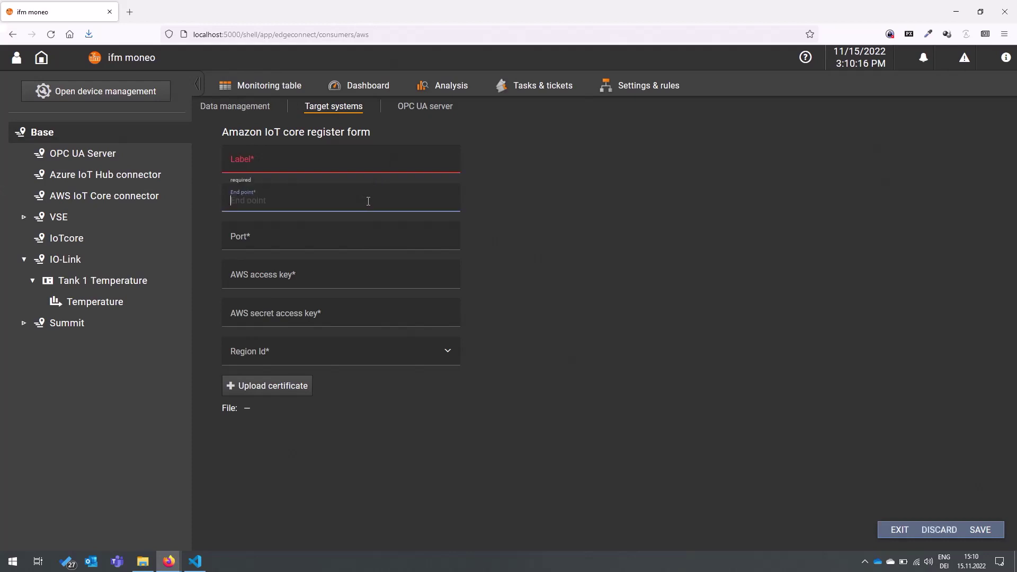
click(366, 241)
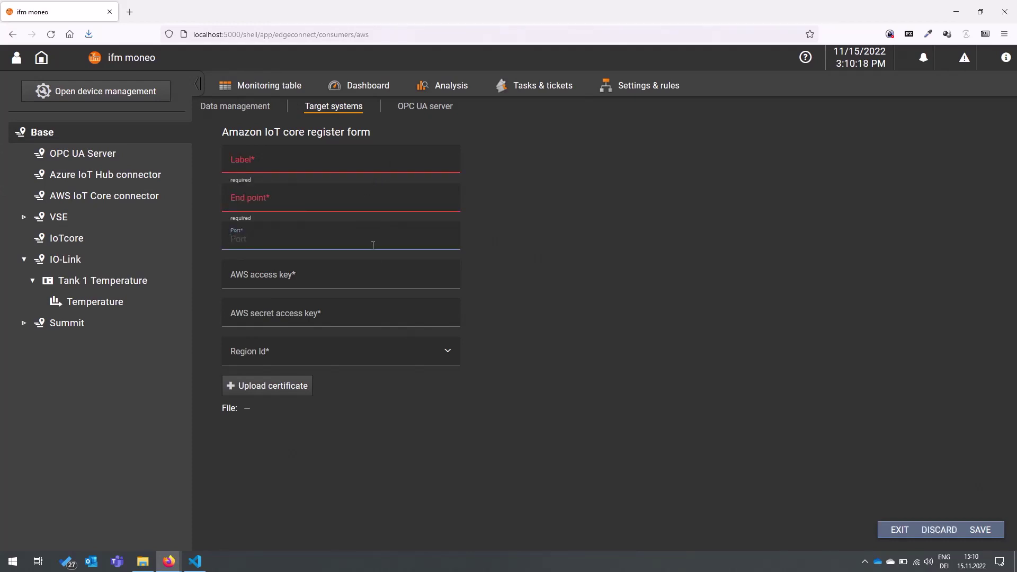
click(359, 283)
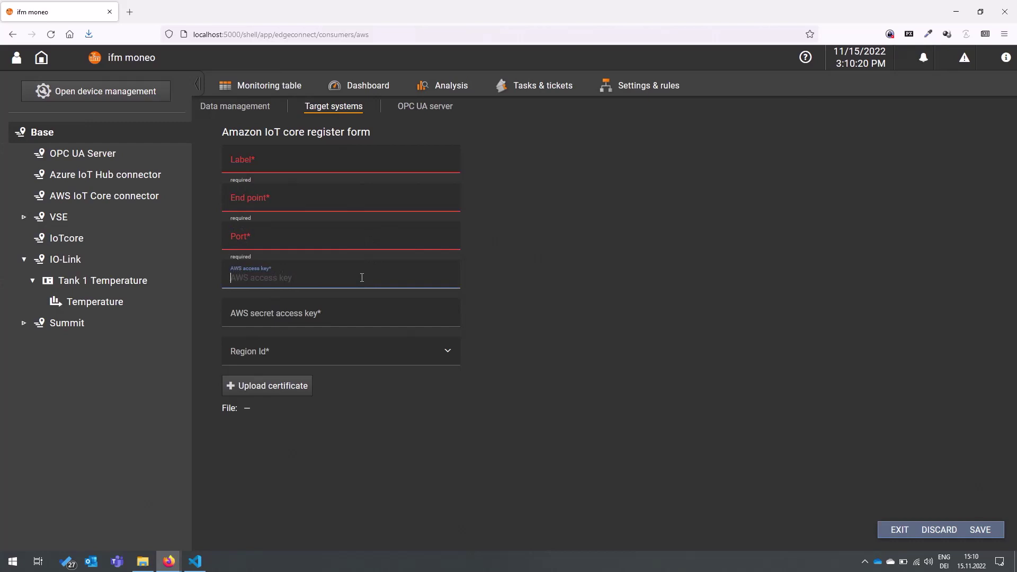
click(364, 315)
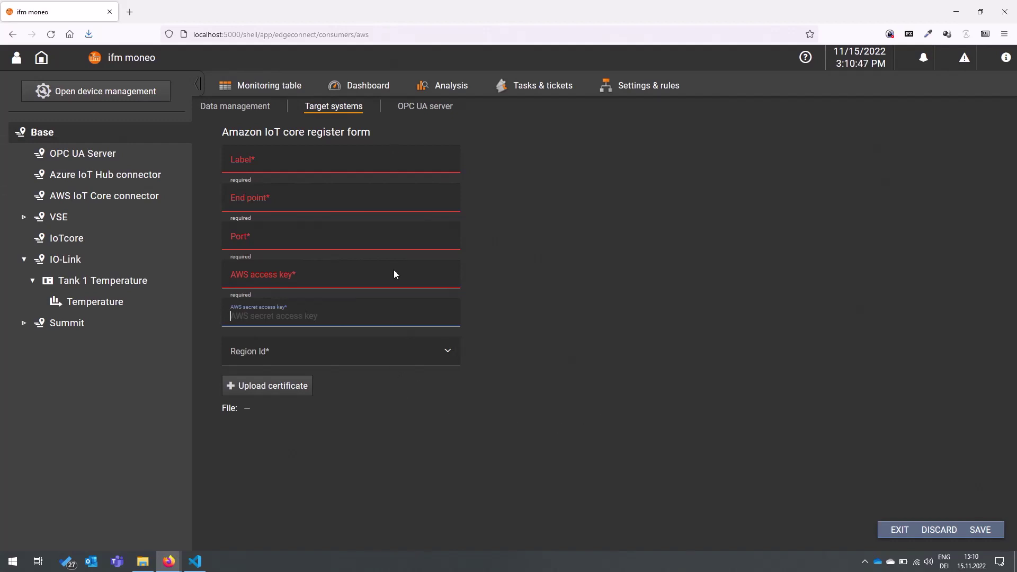
Step: Exit the AWS register form and discard its unsaved changes
click(898, 530)
click(545, 335)
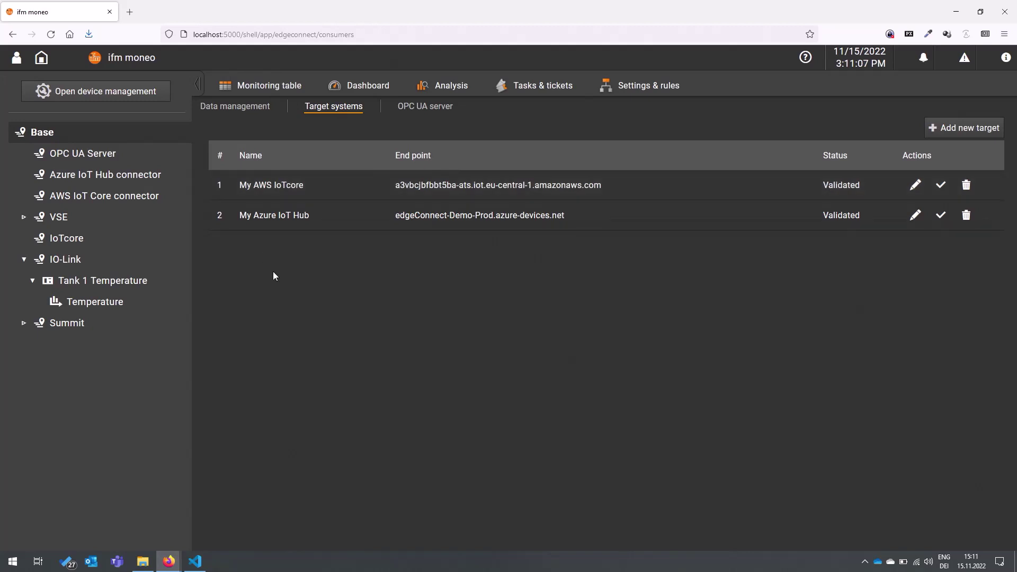
Step: In Data management, enable My AWS IoTcore sending for Tank 1 Temperature
click(248, 110)
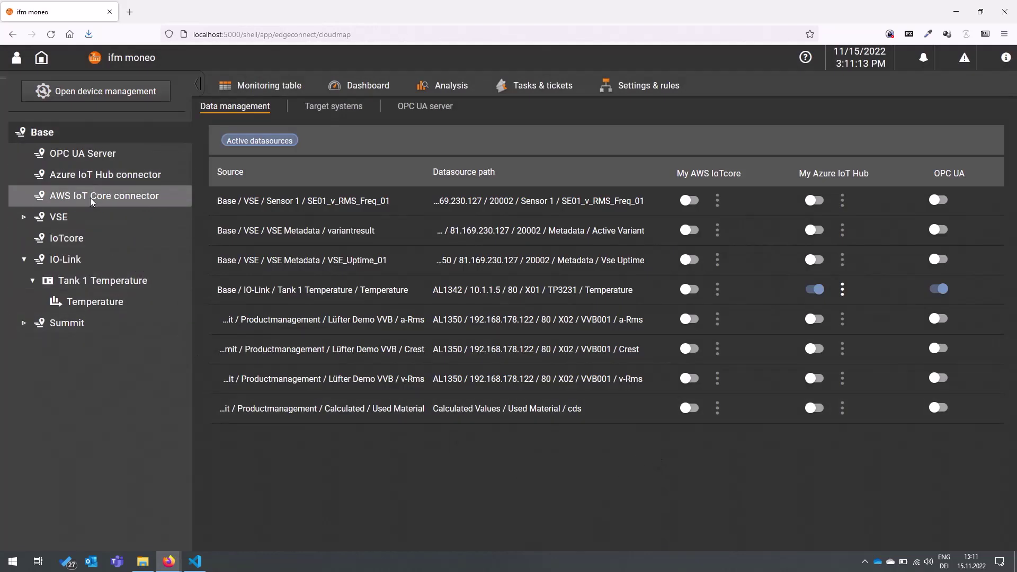
click(101, 278)
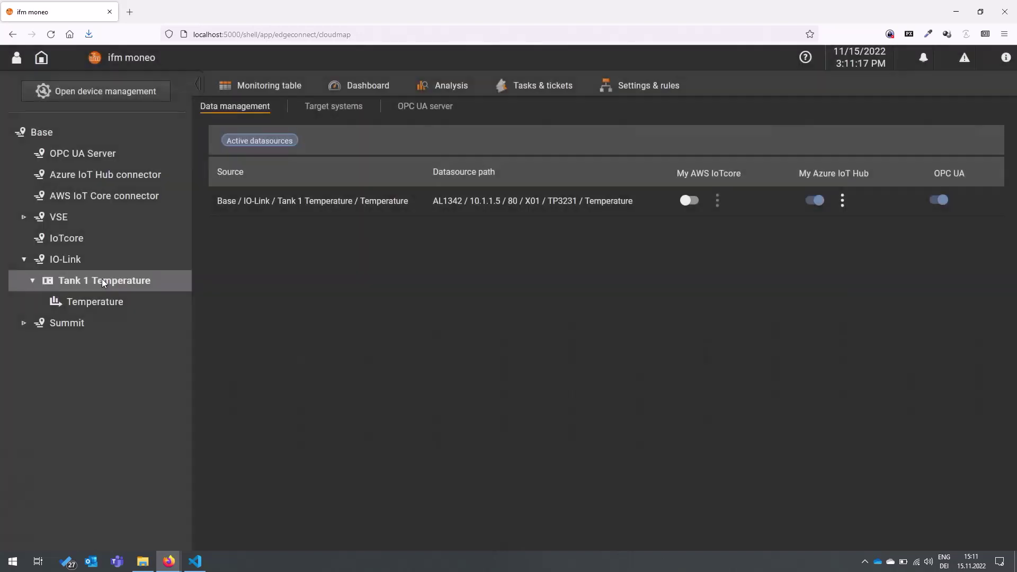
click(689, 203)
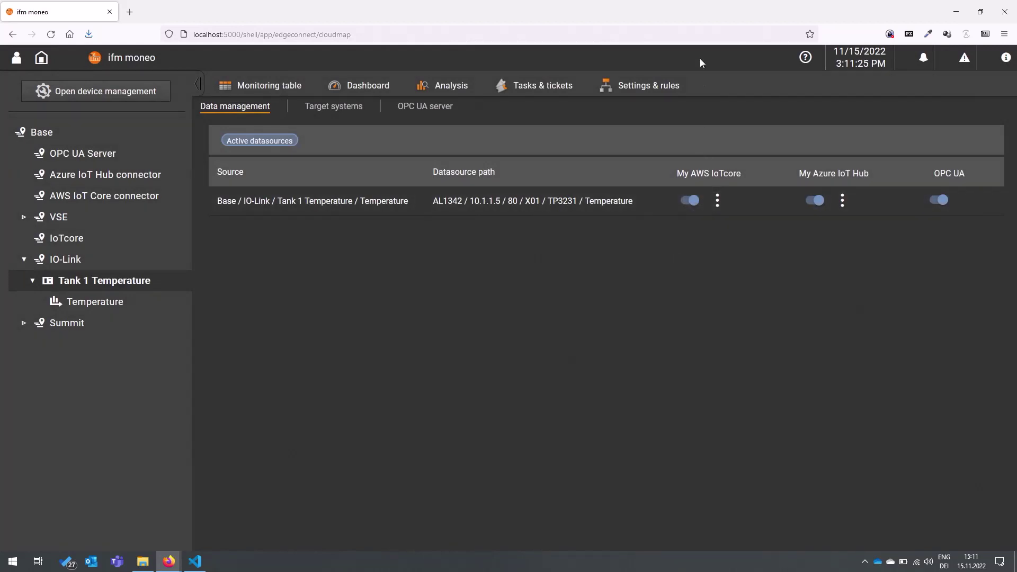
Step: Apply a 60-second custom sending interval to Tank 1 Temperature's AWS mapping
click(719, 204)
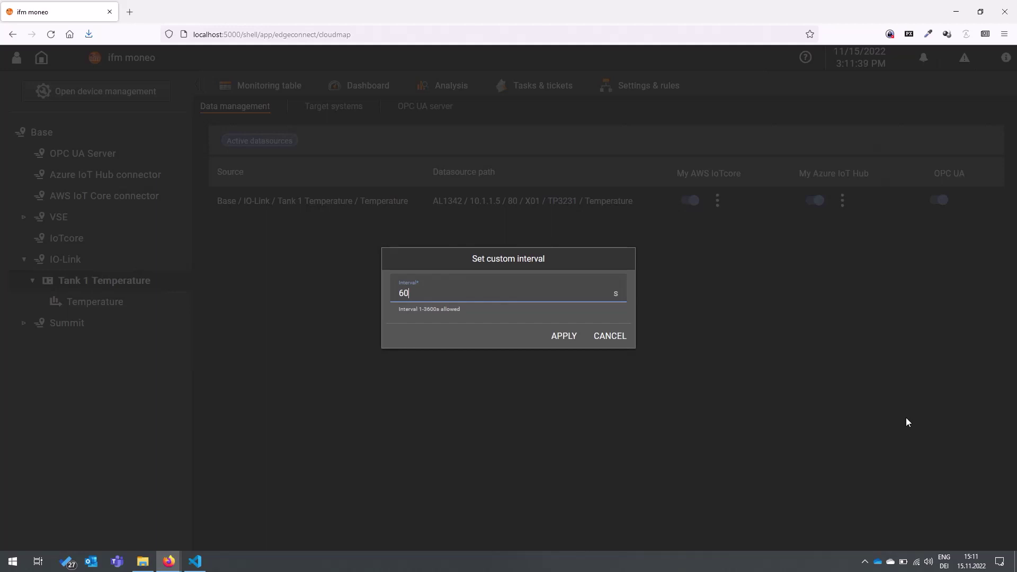
click(566, 335)
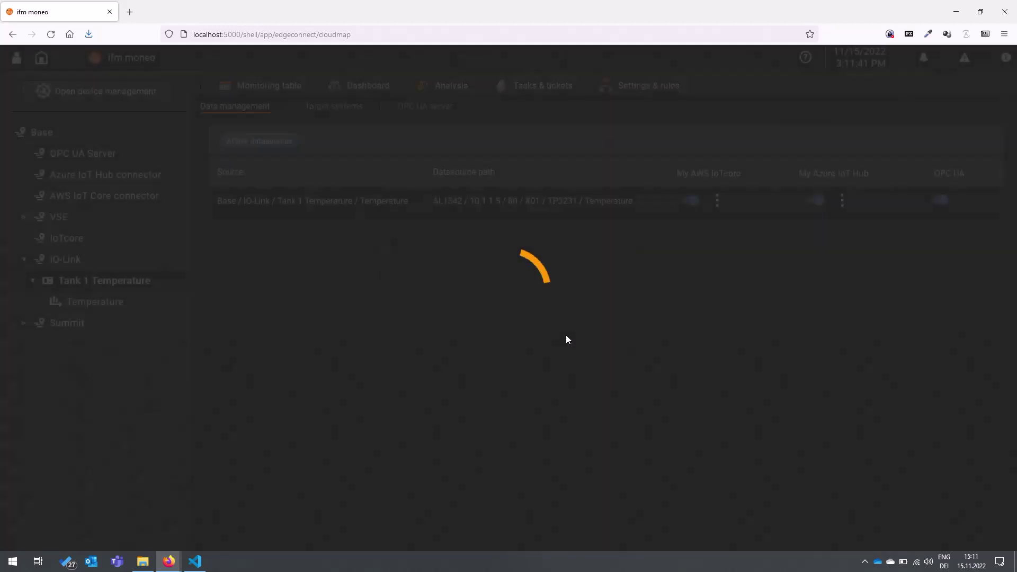